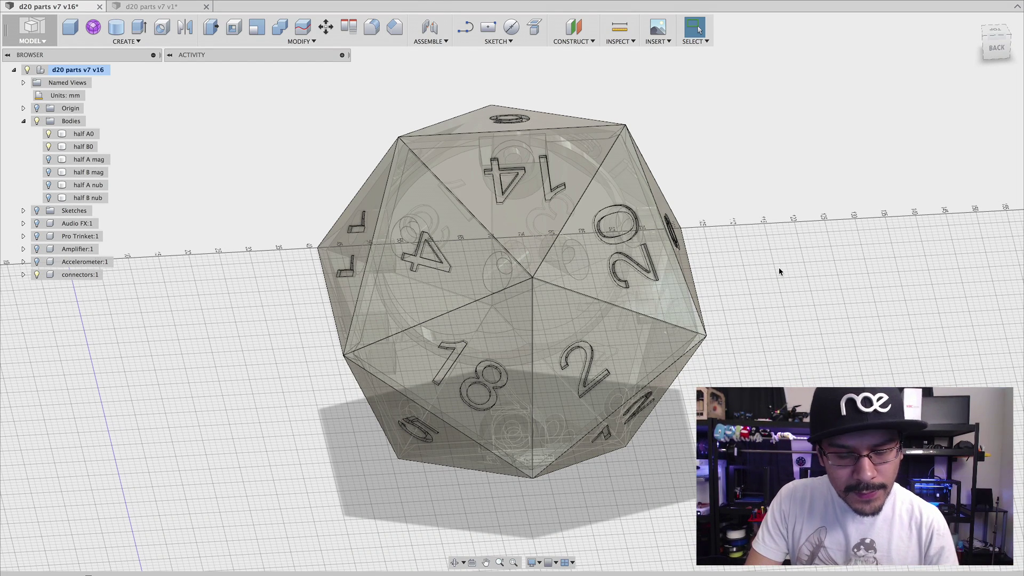
Step: Hide the half B0 body and orbit the die around to view its back
{"action": "middle_click_drag", "start_coordinate": [816, 319], "coordinate": [479, 277], "text": "shift"}
{"action": "left_click", "coordinate": [74, 146]}
{"action": "left_click", "coordinate": [48, 146]}
{"action": "middle_click_drag", "start_coordinate": [280, 293], "coordinate": [677, 307], "text": "shift"}
{"action": "left_click", "coordinate": [681, 308]}
{"action": "left_click", "coordinate": [797, 292]}
{"action": "middle_click_drag", "start_coordinate": [787, 281], "coordinate": [655, 269], "text": "shift"}
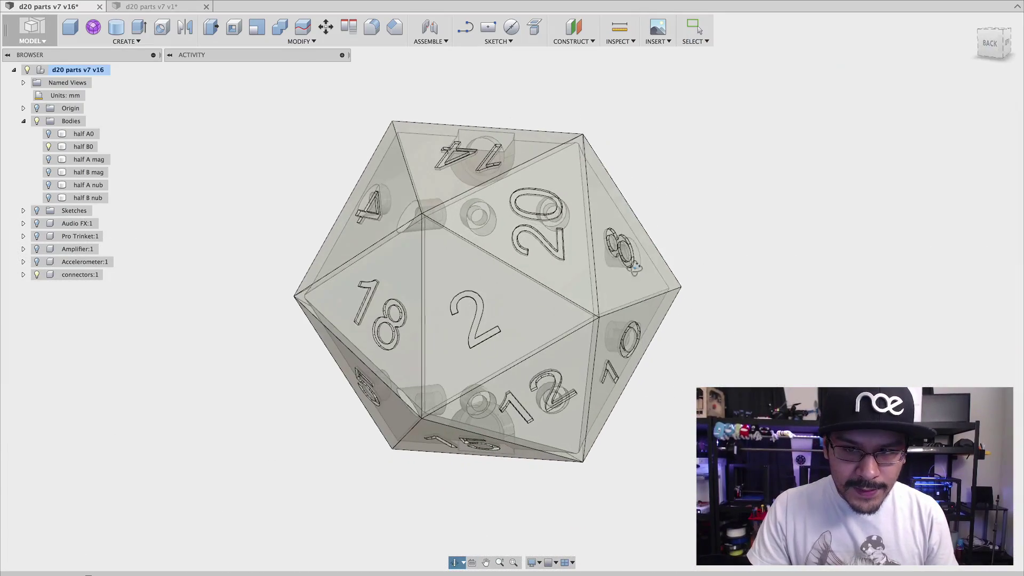
{"action": "left_click", "coordinate": [655, 270]}
Step: Zoom in on the 2 face and make the numeral sketches visible on the die
{"action": "scroll", "coordinate": [655, 269], "scroll_direction": "up", "scroll_amount": 5}
{"action": "scroll", "coordinate": [457, 276], "scroll_direction": "down", "scroll_amount": 5}
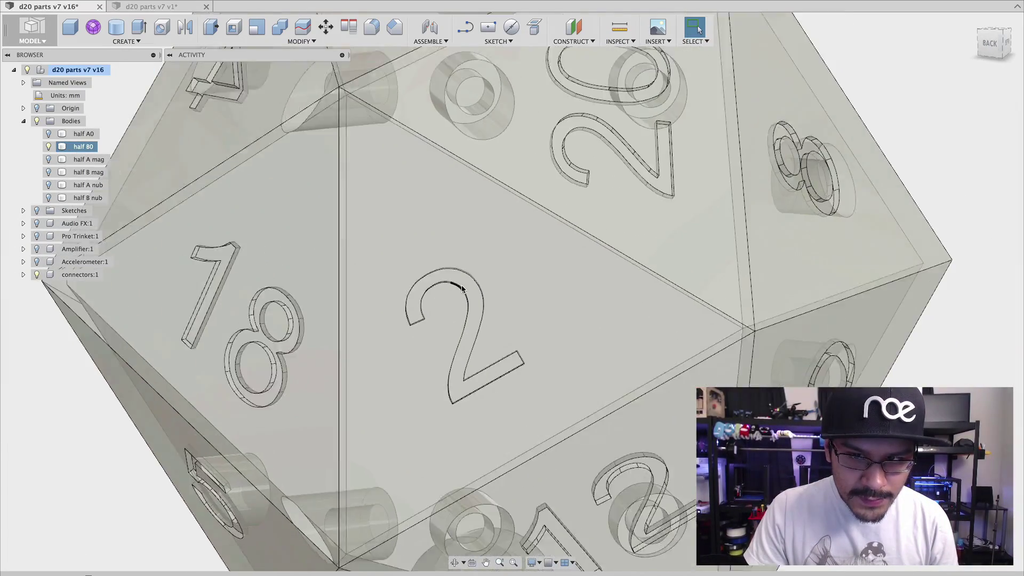
{"action": "scroll", "coordinate": [466, 285], "scroll_direction": "up", "scroll_amount": 4}
{"action": "scroll", "coordinate": [467, 287], "scroll_direction": "down", "scroll_amount": 4}
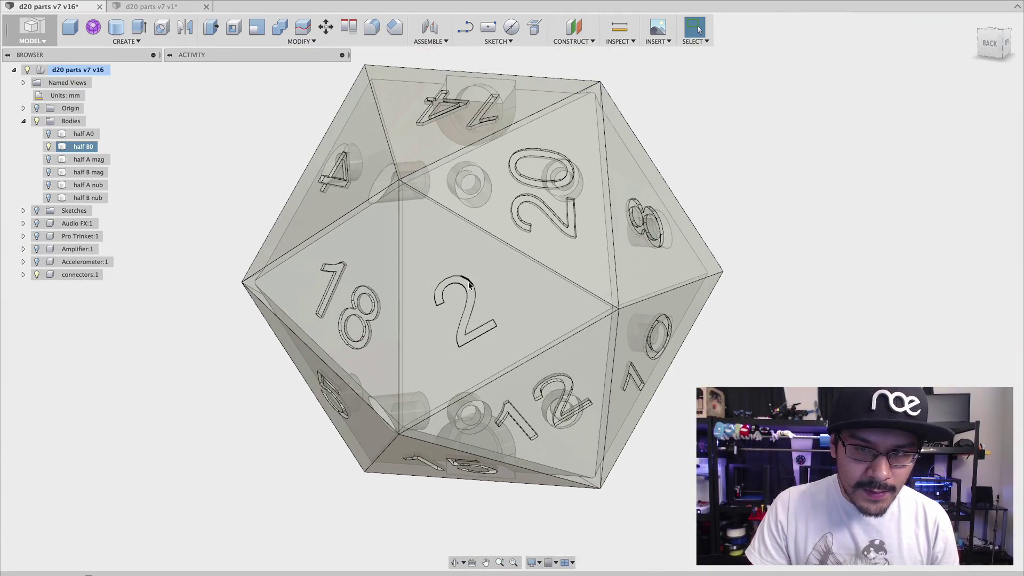
{"action": "scroll", "coordinate": [629, 273], "scroll_direction": "down", "scroll_amount": 1}
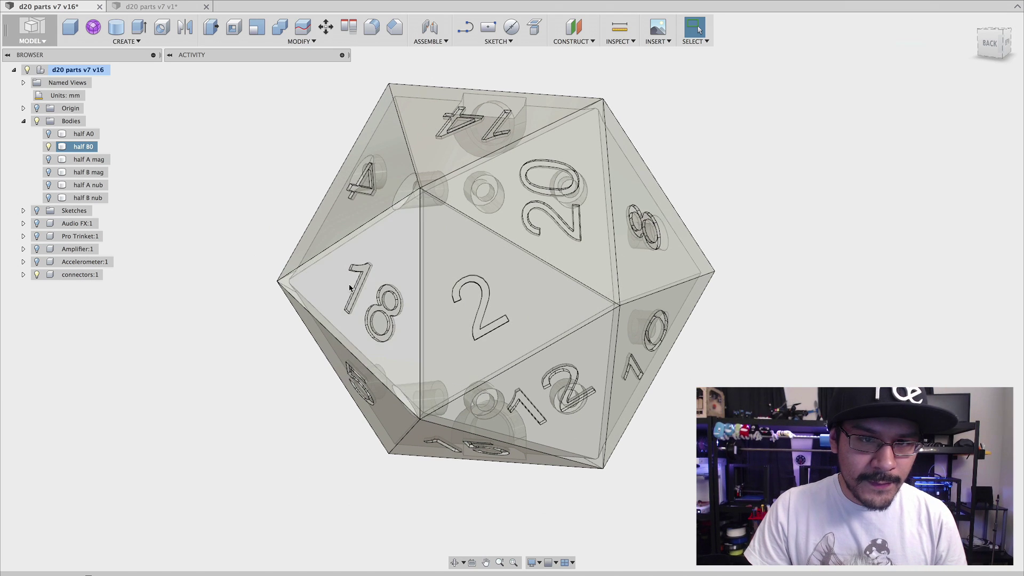
{"action": "left_click", "coordinate": [248, 240]}
{"action": "left_click", "coordinate": [36, 210]}
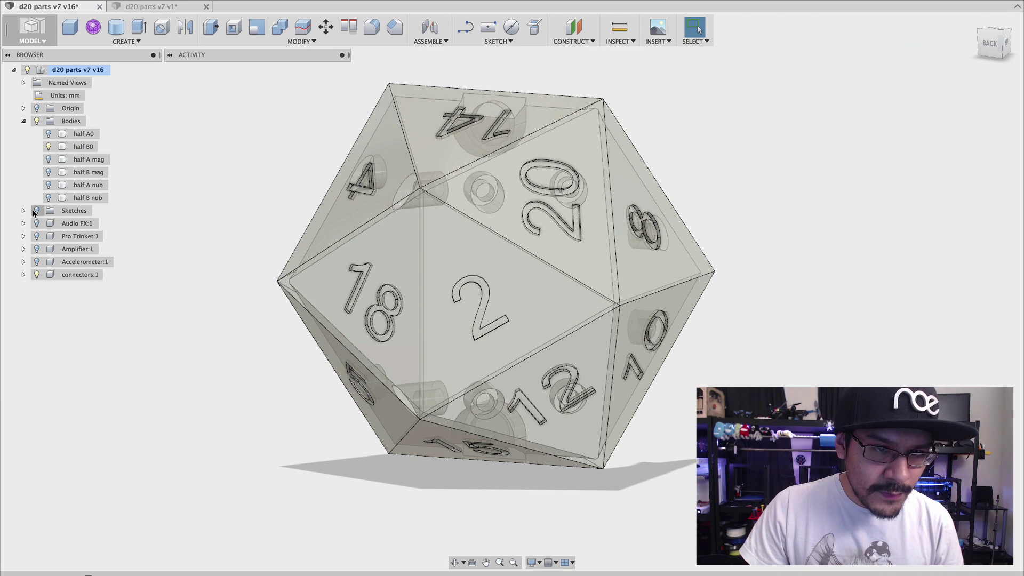
{"action": "mouse_move", "coordinate": [262, 204]}
{"action": "middle_mouse_down", "text": "shift"}
{"action": "mouse_move", "coordinate": [292, 213]}
{"action": "mouse_move", "coordinate": [270, 194]}
{"action": "mouse_move", "coordinate": [246, 206]}
{"action": "middle_mouse_up", "text": "shift"}
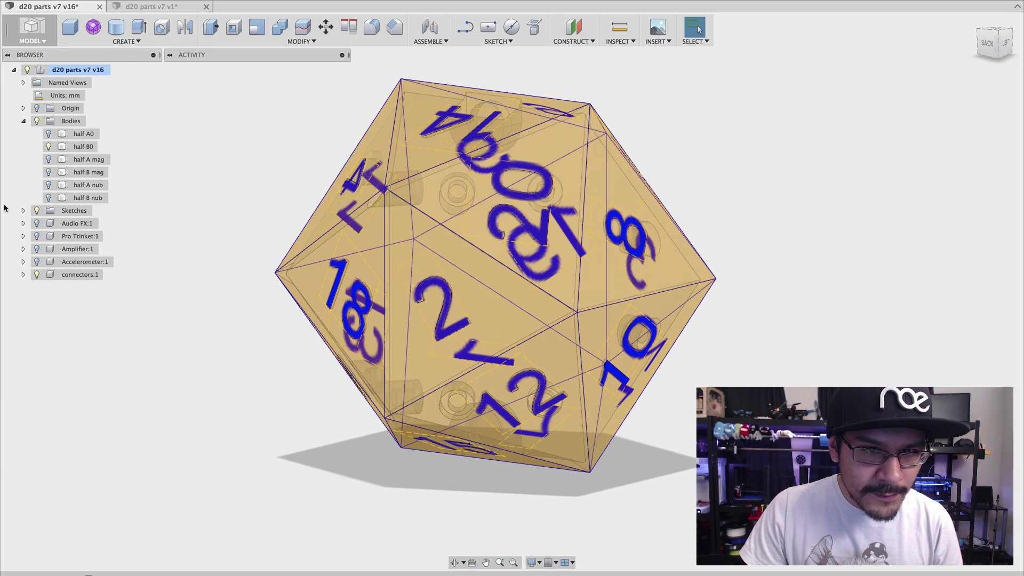
Step: Expand Sketches, check sketch 2's context menu, then hide the sketches again
{"action": "left_click", "coordinate": [23, 210]}
{"action": "left_click", "coordinate": [75, 236]}
{"action": "right_click", "coordinate": [76, 236]}
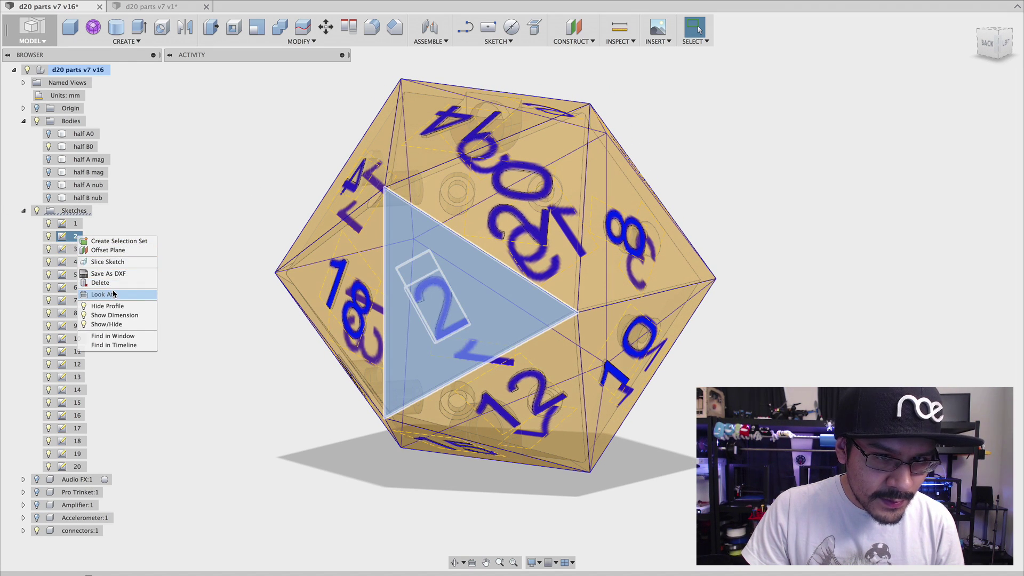
{"action": "left_click", "coordinate": [187, 252]}
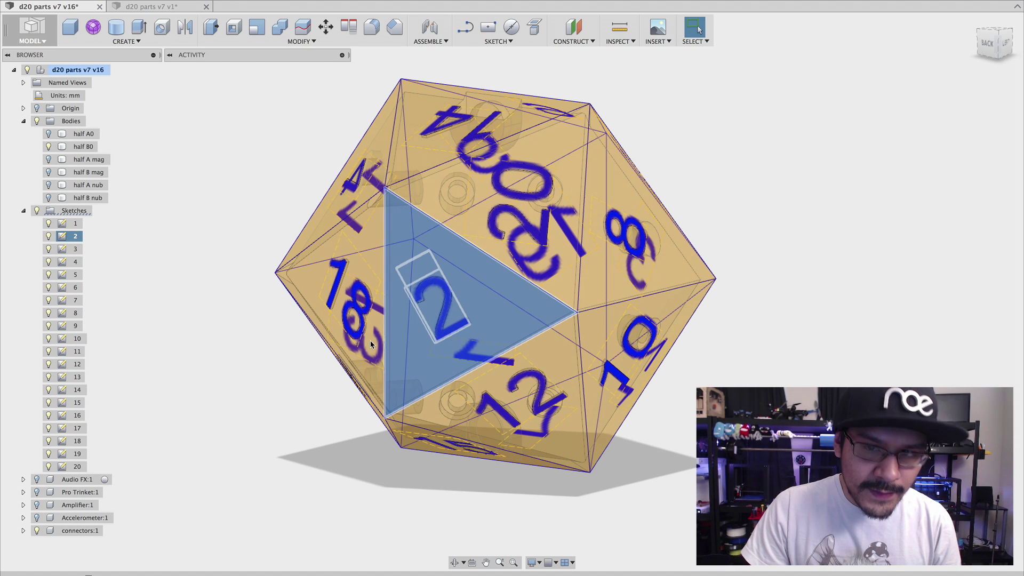
{"action": "left_click", "coordinate": [37, 210]}
{"action": "left_click", "coordinate": [190, 319]}
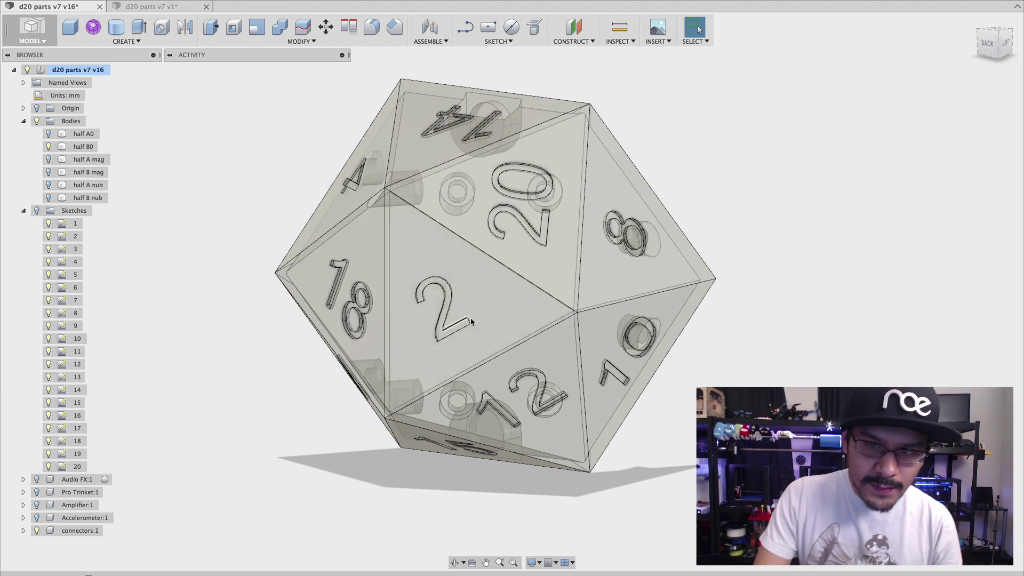
{"action": "left_click", "coordinate": [575, 299]}
{"action": "middle_click_drag", "start_coordinate": [617, 279], "coordinate": [548, 498], "text": "shift"}
Step: Open the Activity panel's Versions tab and browse the d20's version list
{"action": "left_click", "coordinate": [609, 330]}
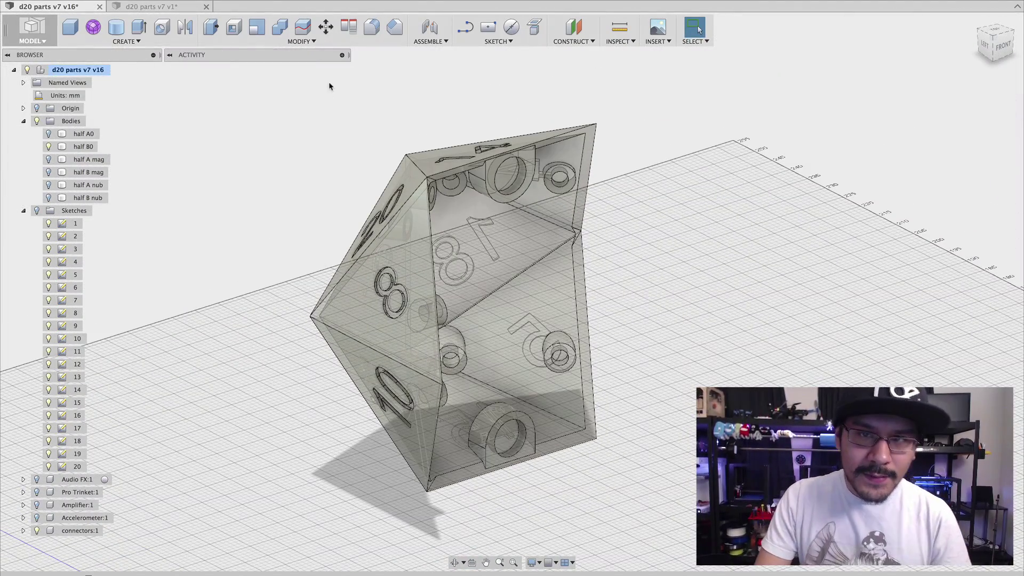
{"action": "left_click", "coordinate": [342, 55]}
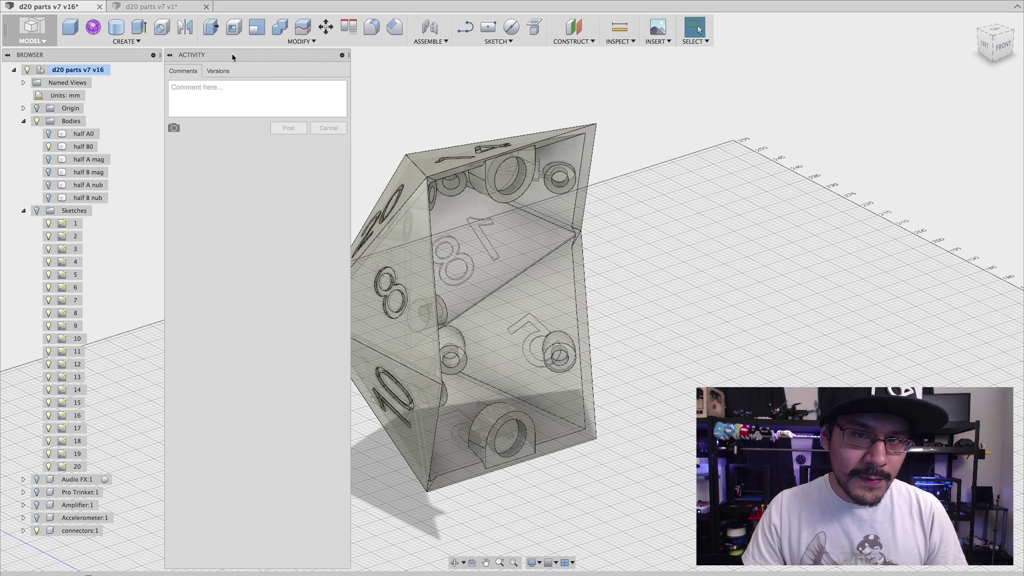
{"action": "left_click", "coordinate": [226, 71]}
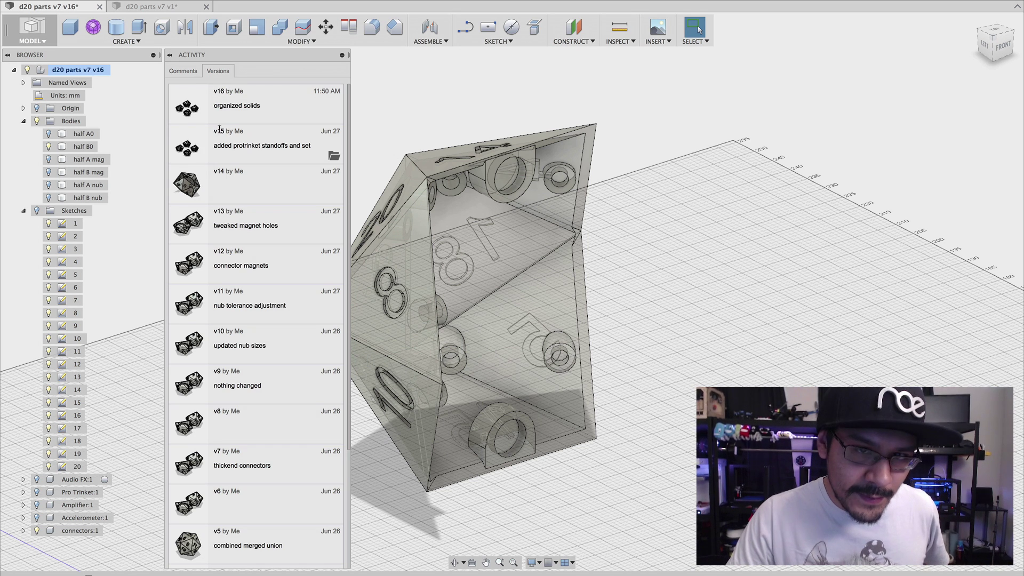
{"action": "scroll", "coordinate": [248, 113], "scroll_direction": "down", "scroll_amount": 5}
{"action": "scroll", "coordinate": [235, 138], "scroll_direction": "up", "scroll_amount": 5}
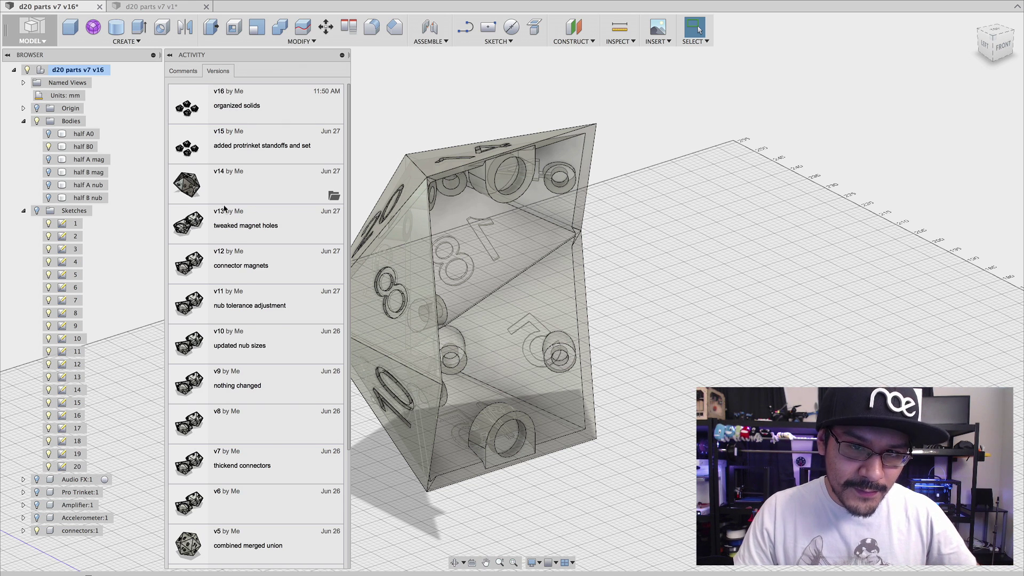
{"action": "scroll", "coordinate": [222, 203], "scroll_direction": "down", "scroll_amount": 5}
{"action": "scroll", "coordinate": [238, 261], "scroll_direction": "up", "scroll_amount": 5}
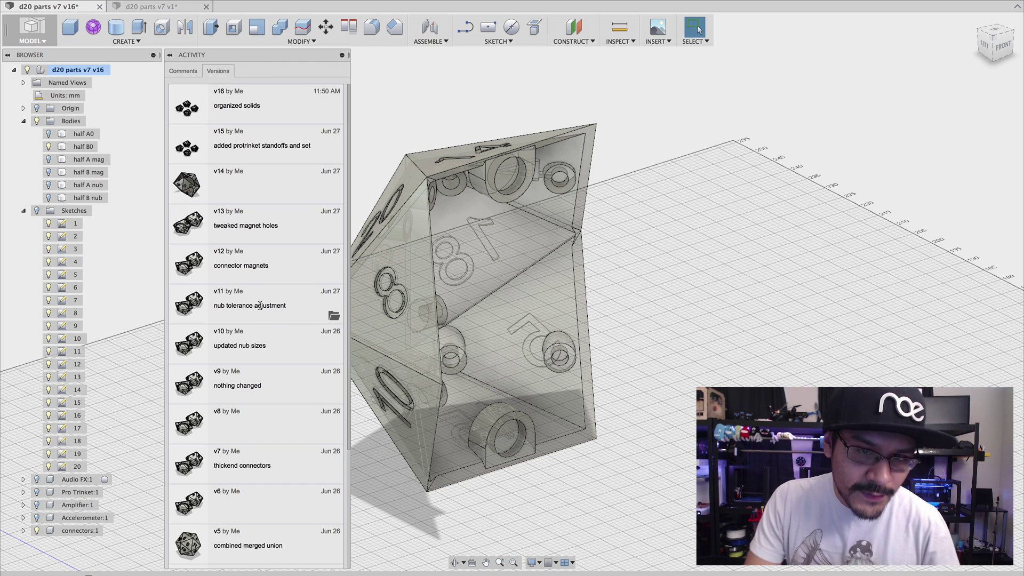
Step: Scroll down to v1 Item created and open that version
{"action": "scroll", "coordinate": [263, 305], "scroll_direction": "down", "scroll_amount": 5}
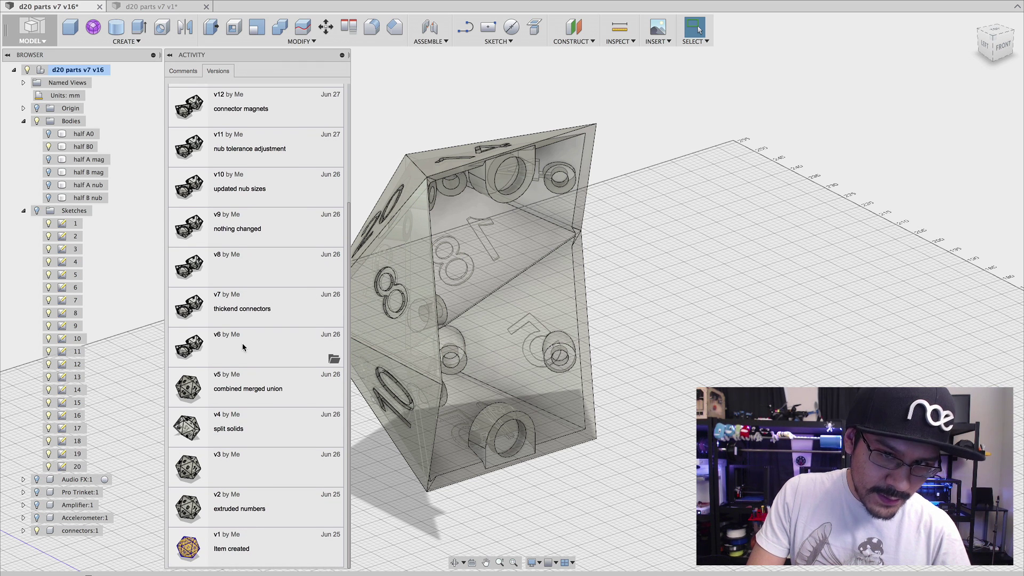
{"action": "scroll", "coordinate": [242, 347], "scroll_direction": "up", "scroll_amount": 5}
{"action": "scroll", "coordinate": [240, 346], "scroll_direction": "down", "scroll_amount": 5}
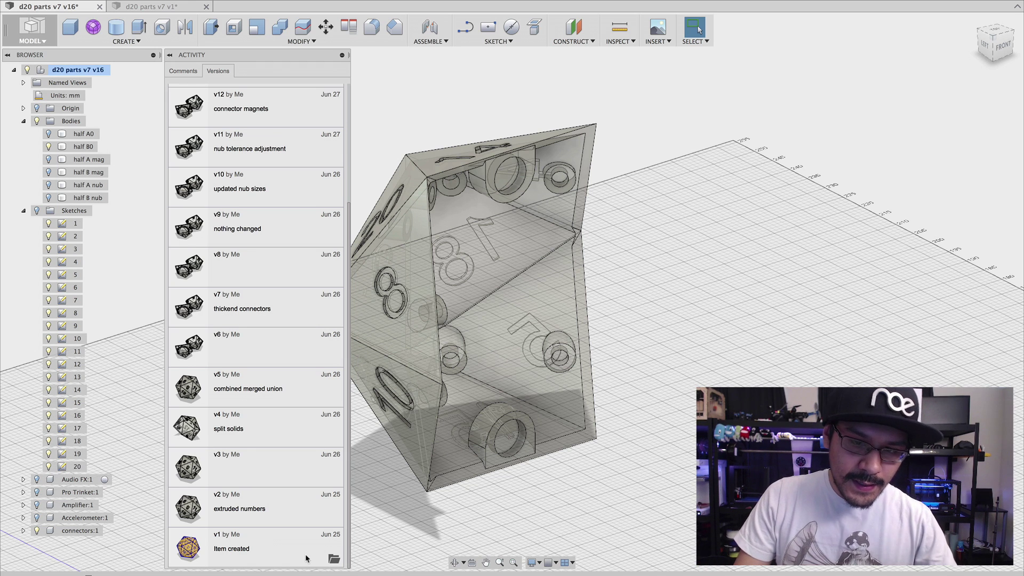
{"action": "scroll", "coordinate": [290, 420], "scroll_direction": "up", "scroll_amount": 3}
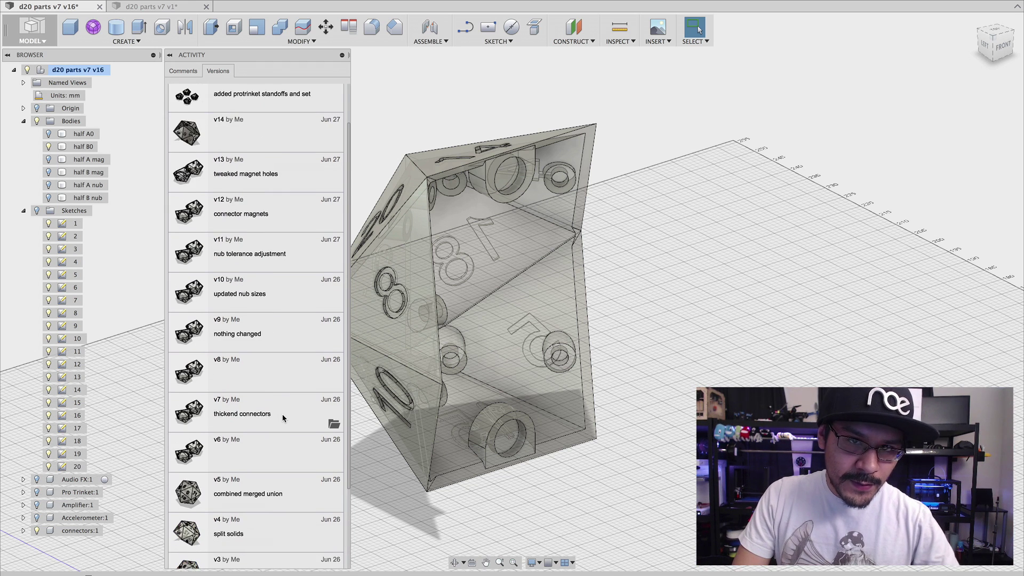
{"action": "scroll", "coordinate": [281, 413], "scroll_direction": "up", "scroll_amount": 2}
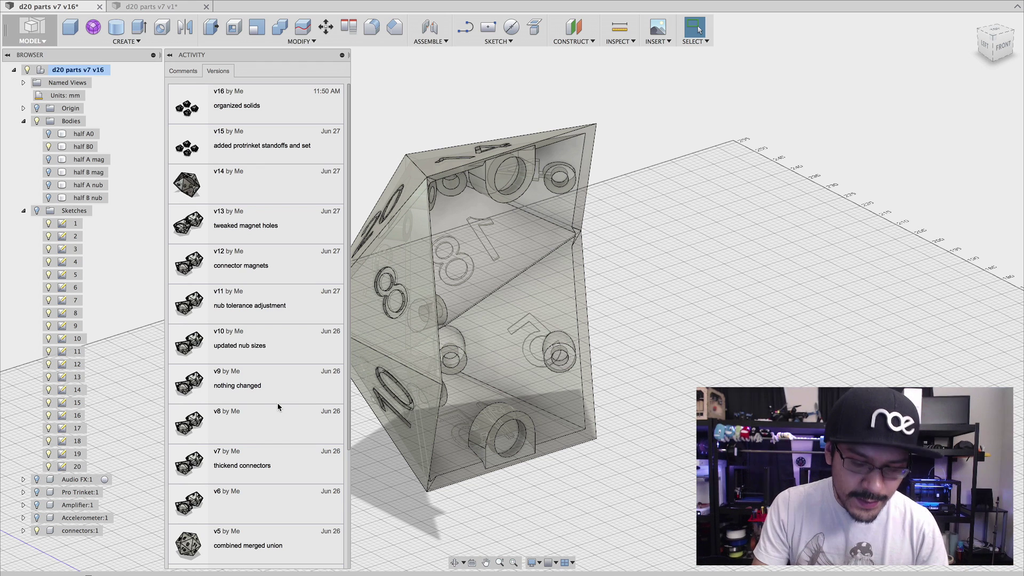
{"action": "scroll", "coordinate": [283, 416], "scroll_direction": "down", "scroll_amount": 5}
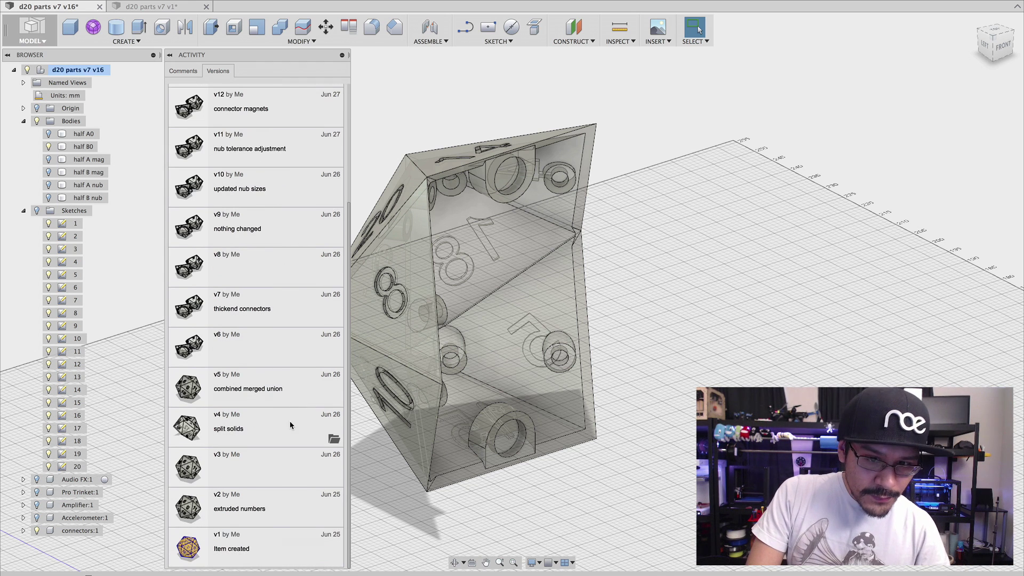
{"action": "left_click", "coordinate": [333, 559]}
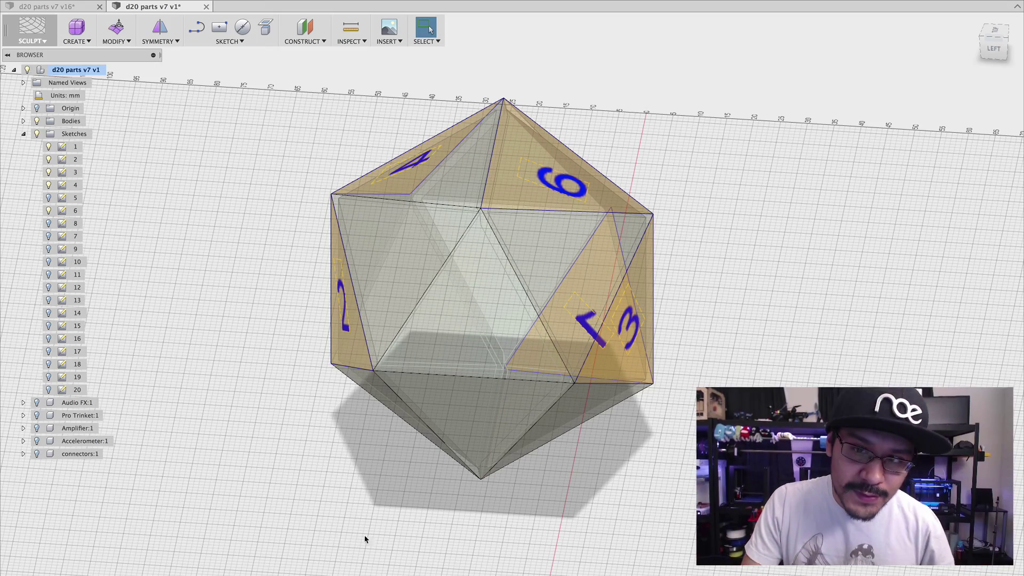
Step: Show the hidden internal components and connectors inside the v1 d20 and inspect them
{"action": "middle_click_drag", "start_coordinate": [794, 304], "coordinate": [601, 297], "text": "shift"}
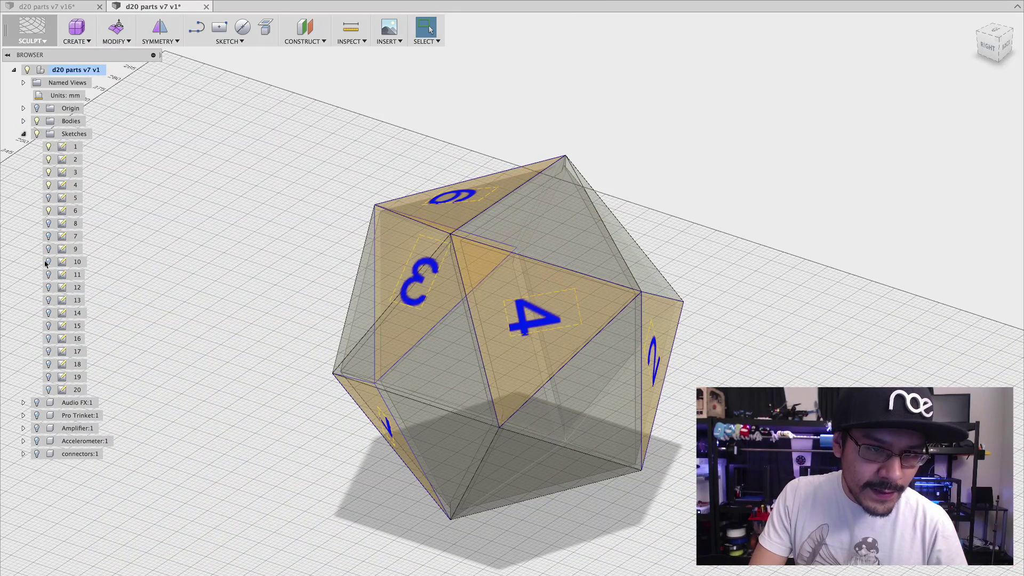
{"action": "left_click", "coordinate": [36, 402]}
{"action": "left_click", "coordinate": [36, 415]}
{"action": "left_click", "coordinate": [35, 442]}
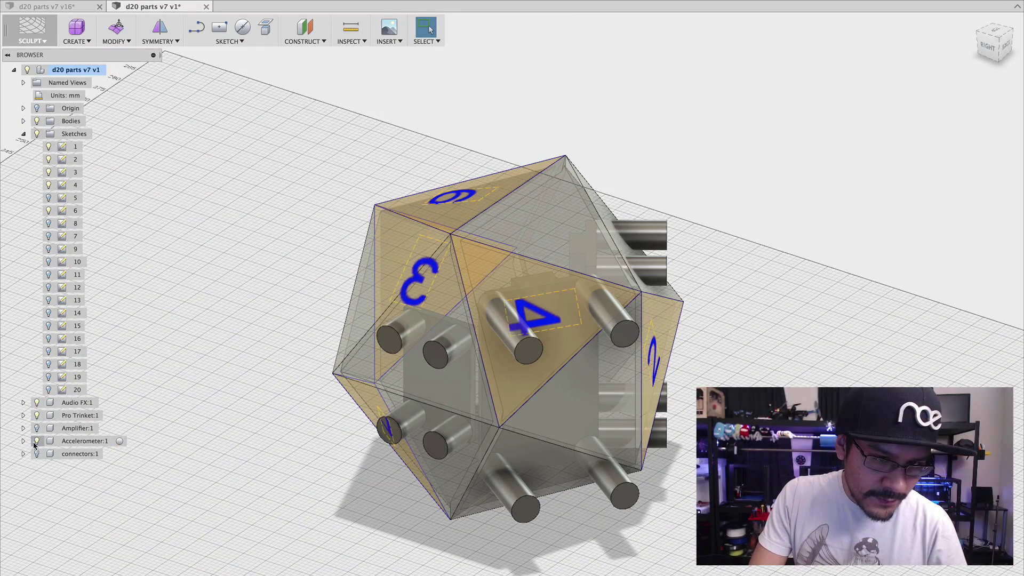
{"action": "left_click", "coordinate": [36, 453]}
{"action": "middle_click_drag", "start_coordinate": [258, 354], "coordinate": [235, 338], "text": "shift"}
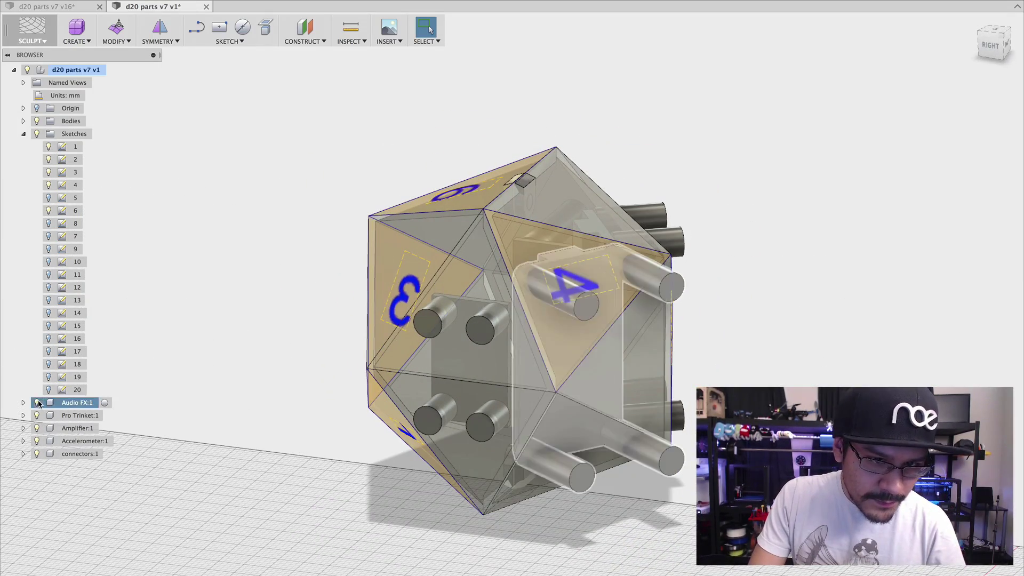
Step: Hide Audio FX, Accelerometer, connectors and the other internal components again, then zoom to the 6 face
{"action": "left_click", "coordinate": [37, 403]}
{"action": "left_click", "coordinate": [37, 415]}
{"action": "left_click", "coordinate": [36, 441]}
{"action": "left_click", "coordinate": [37, 453]}
{"action": "middle_click_drag", "start_coordinate": [432, 292], "coordinate": [543, 263], "text": "shift"}
{"action": "scroll", "coordinate": [543, 263], "scroll_direction": "up", "scroll_amount": 3}
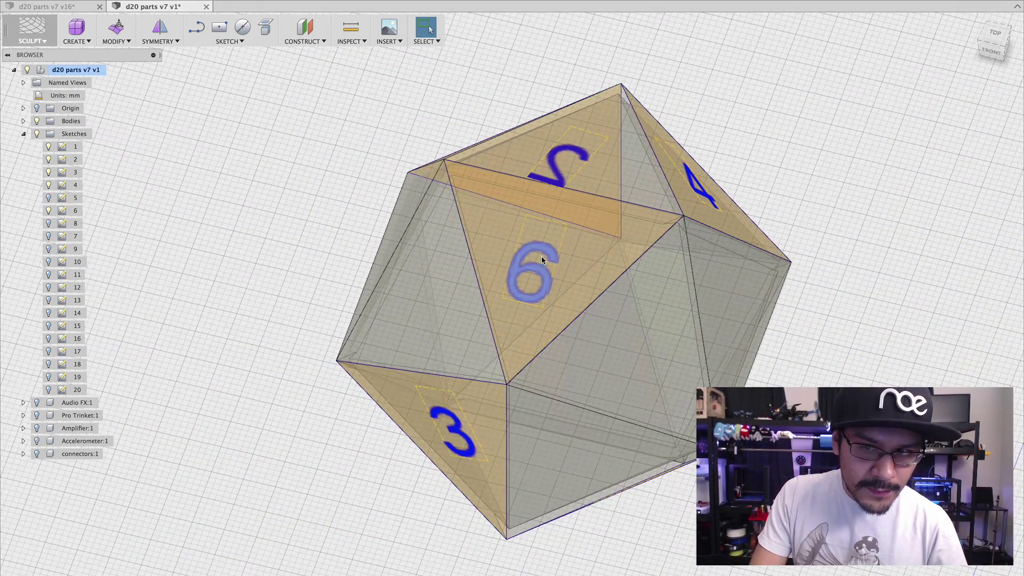
{"action": "scroll", "coordinate": [544, 261], "scroll_direction": "up", "scroll_amount": 2}
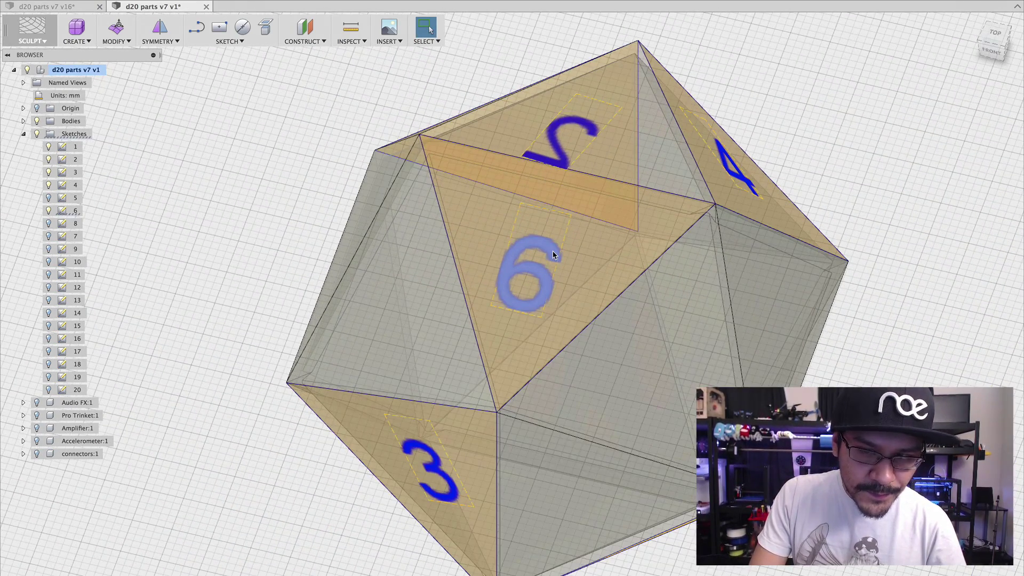
Step: Edit the 6 face's sketch and open the 6 text for editing
{"action": "right_click", "coordinate": [552, 255]}
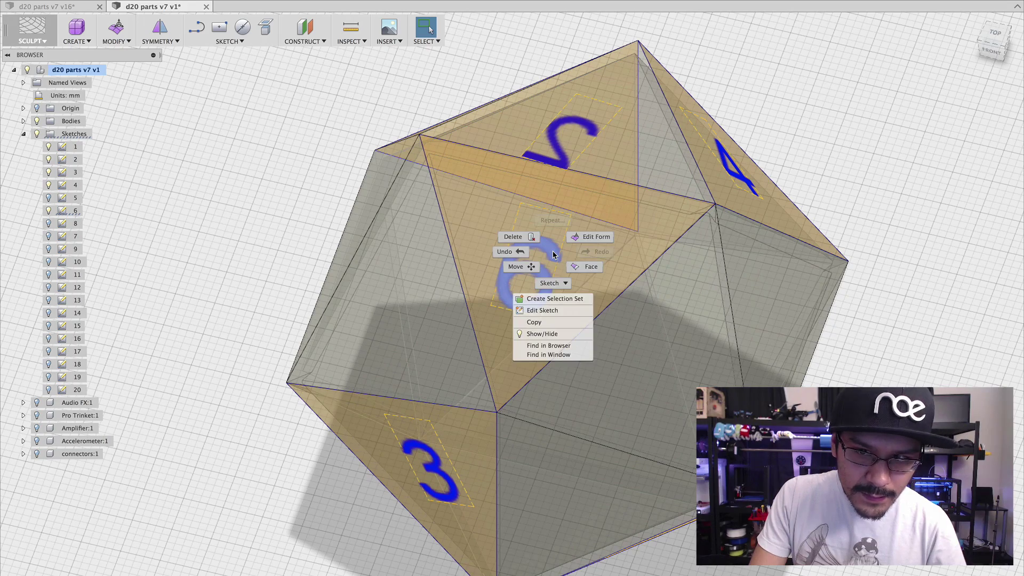
{"action": "left_click", "coordinate": [542, 311]}
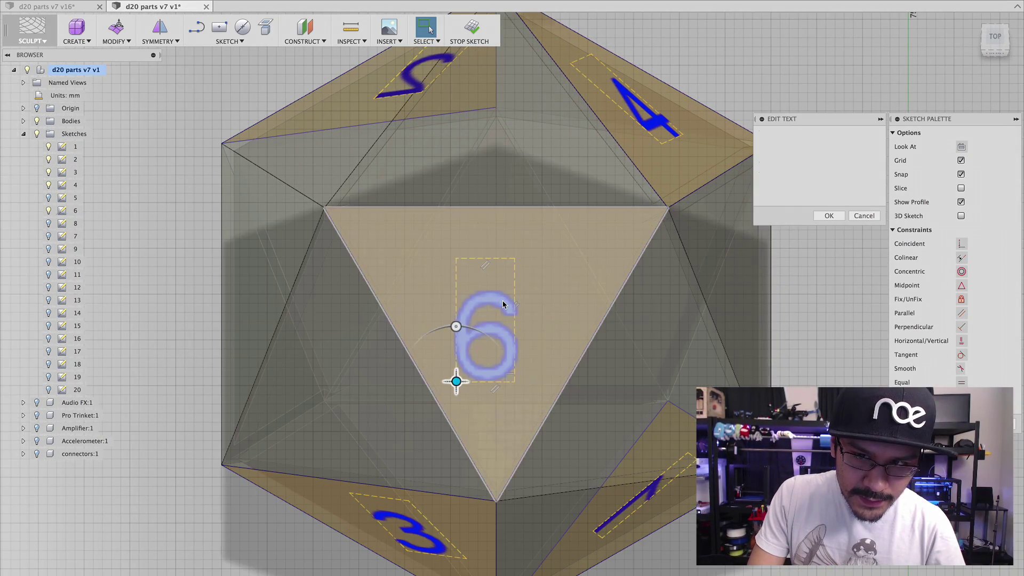
{"action": "double_click", "coordinate": [503, 305]}
{"action": "left_click", "coordinate": [829, 131]}
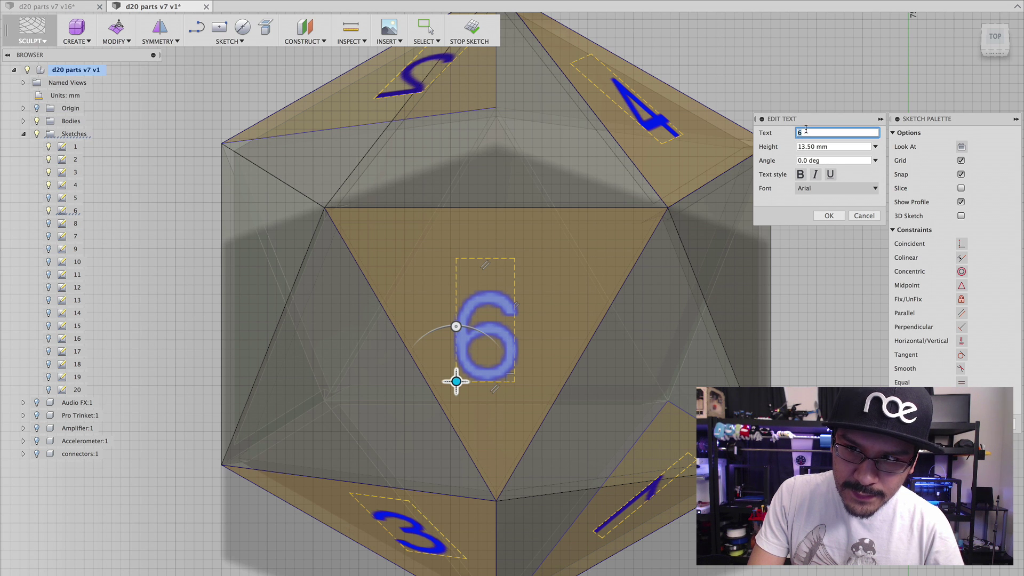
Step: Preview the 6 in Arial Unicode MS, then Baskerville, and cancel the font change
{"action": "left_click", "coordinate": [823, 189]}
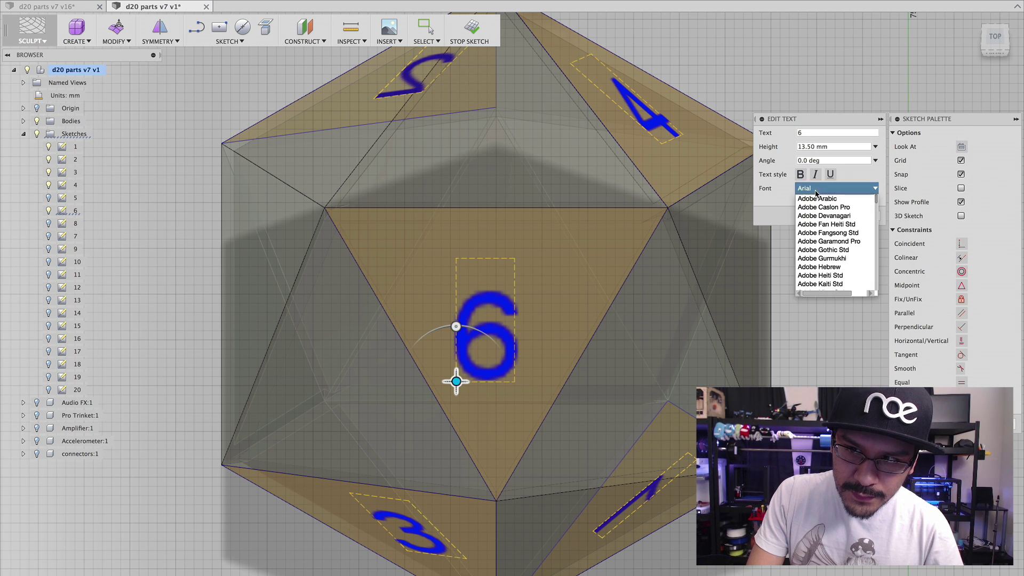
{"action": "left_click", "coordinate": [833, 267]}
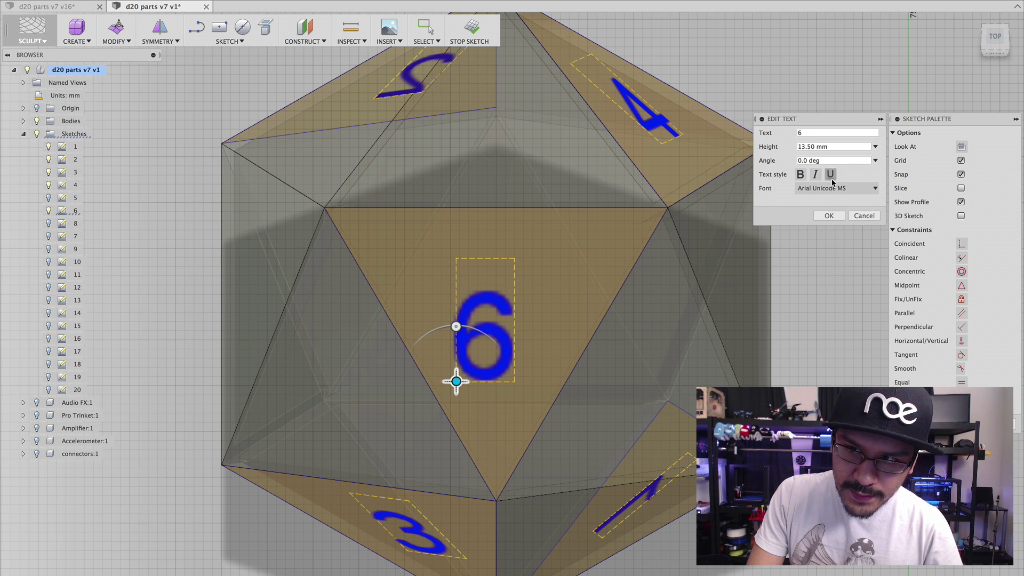
{"action": "left_click", "coordinate": [840, 193]}
{"action": "scroll", "coordinate": [836, 245], "scroll_direction": "down", "scroll_amount": 5}
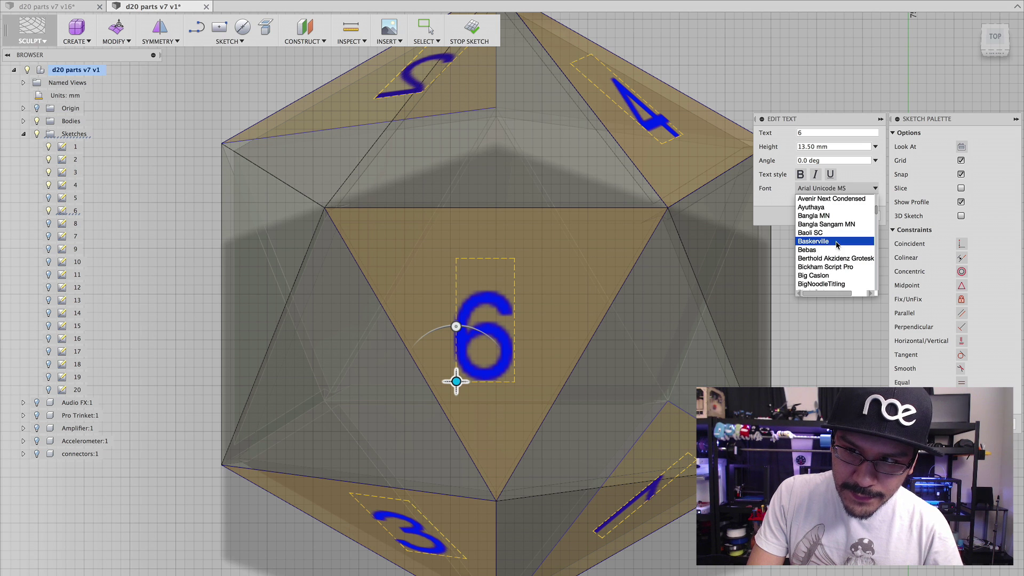
{"action": "left_click", "coordinate": [836, 243]}
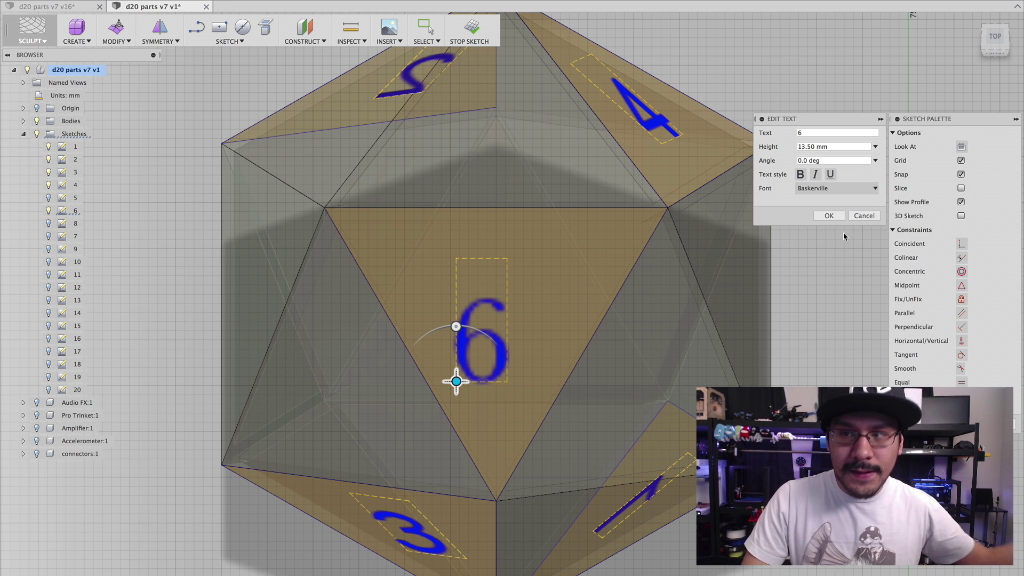
{"action": "left_click", "coordinate": [864, 216]}
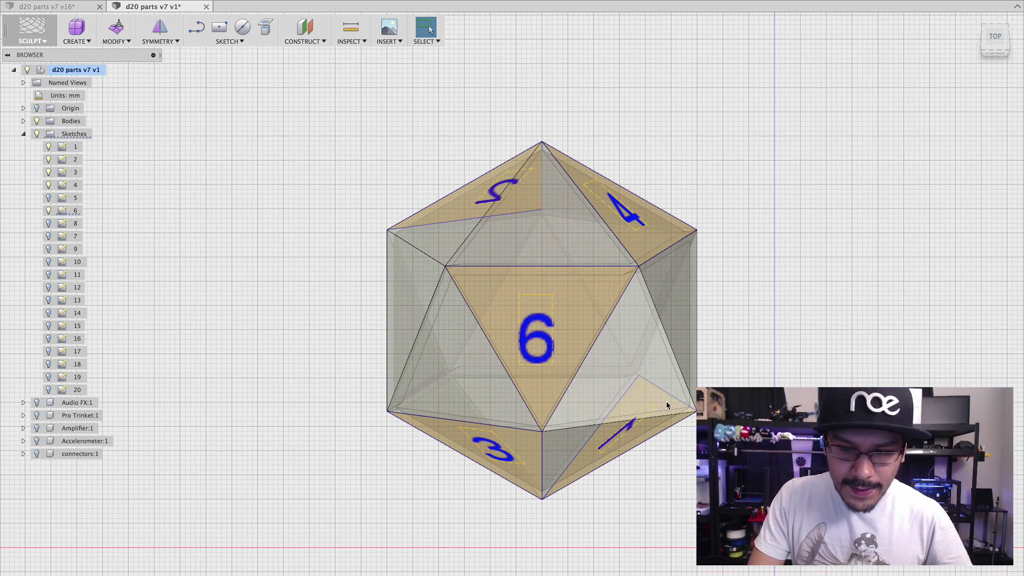
{"action": "mouse_move", "coordinate": [666, 402]}
{"action": "middle_mouse_down", "text": "shift"}
{"action": "mouse_move", "coordinate": [661, 373]}
{"action": "mouse_move", "coordinate": [678, 379]}
{"action": "mouse_move", "coordinate": [649, 381]}
{"action": "mouse_move", "coordinate": [667, 386]}
{"action": "middle_mouse_up", "text": "shift"}
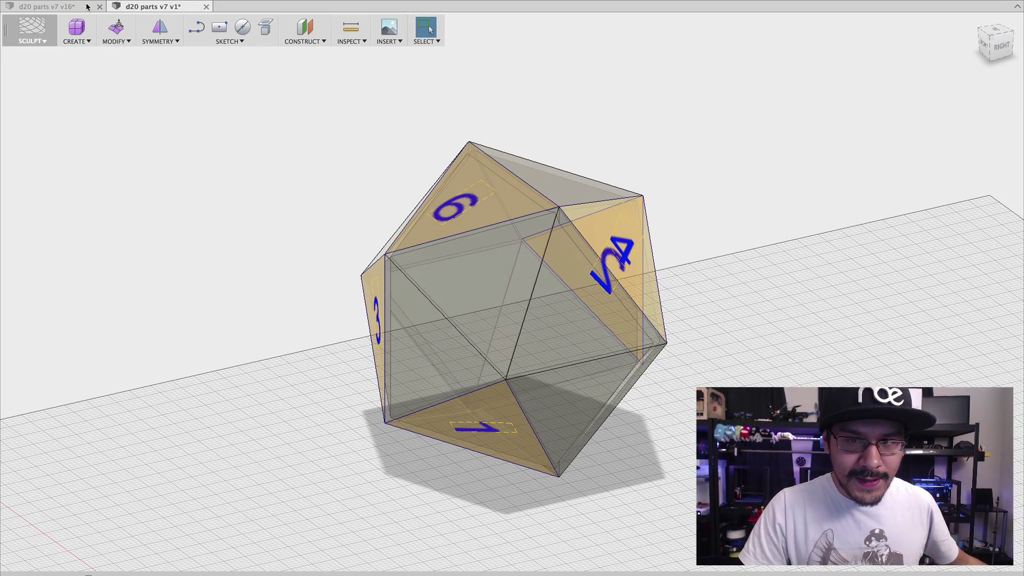
Step: Switch to the d20 parts v7 v16 tab and collapse the Activity panel
{"action": "left_click", "coordinate": [93, 10]}
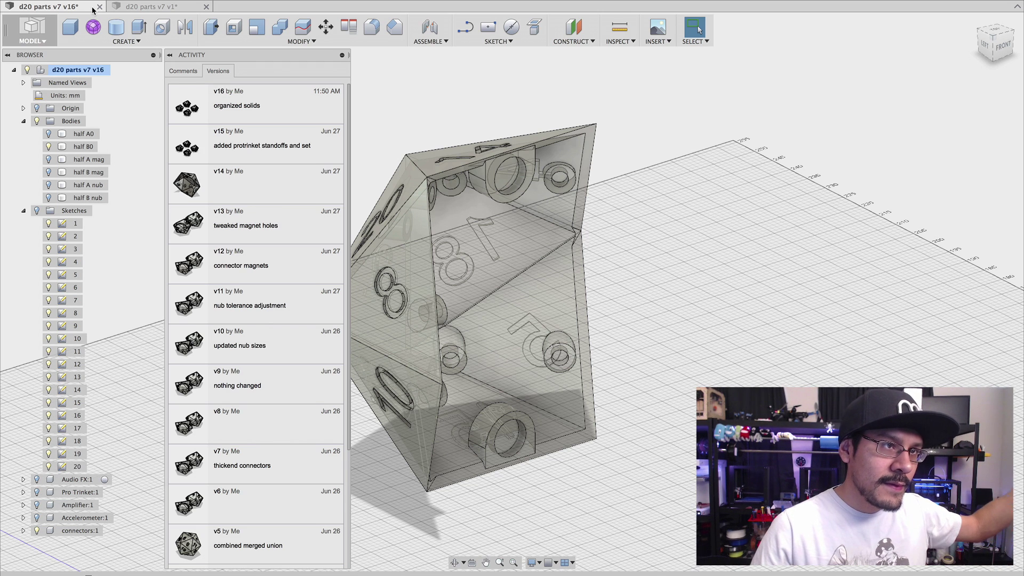
{"action": "left_click", "coordinate": [342, 55]}
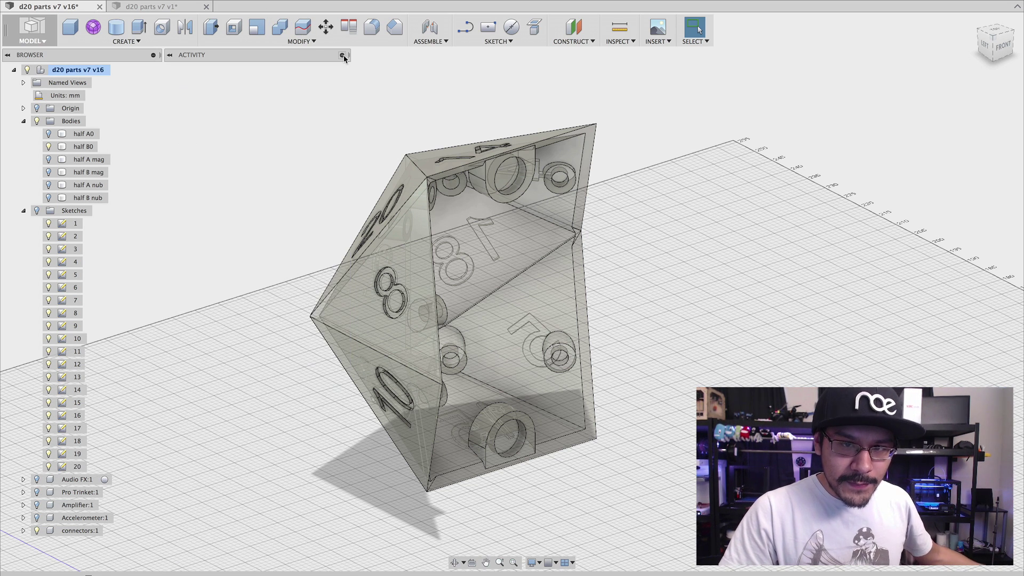